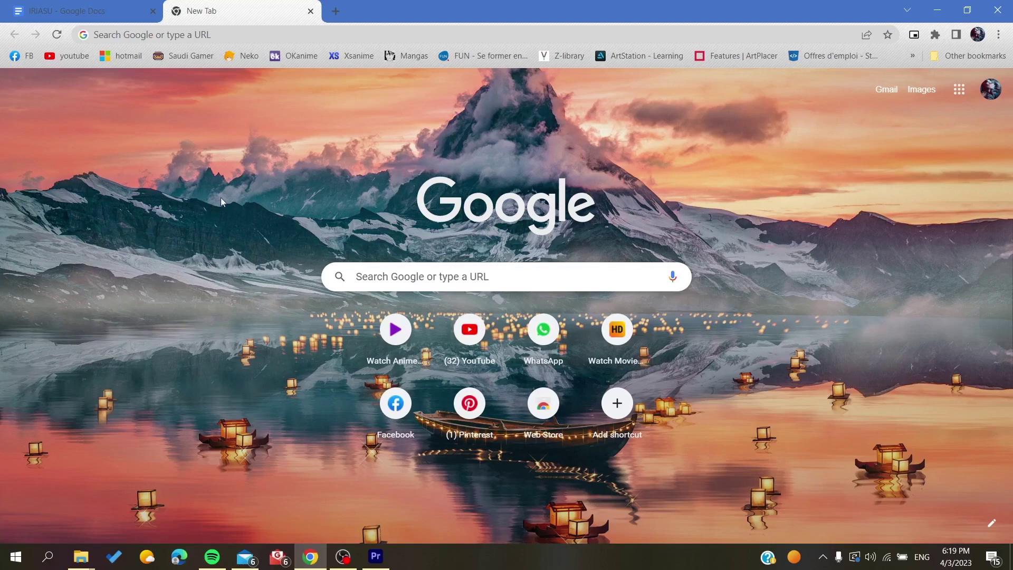
Open the Google apps launcher on the new tab page and scroll it to find Calendar.
click(992, 94)
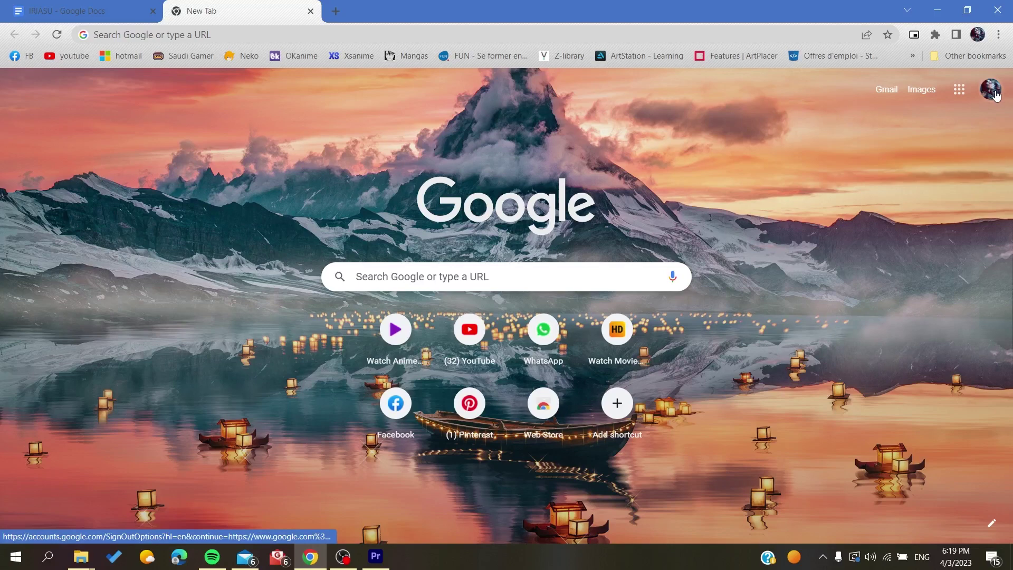
click(964, 94)
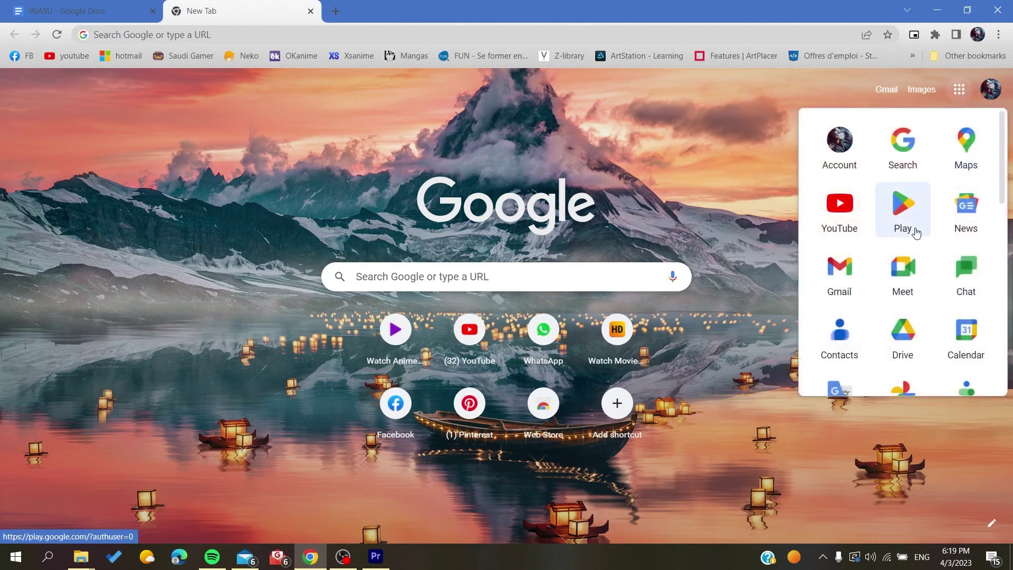
scroll(916, 233, down, 2)
scroll(871, 188, up, 2)
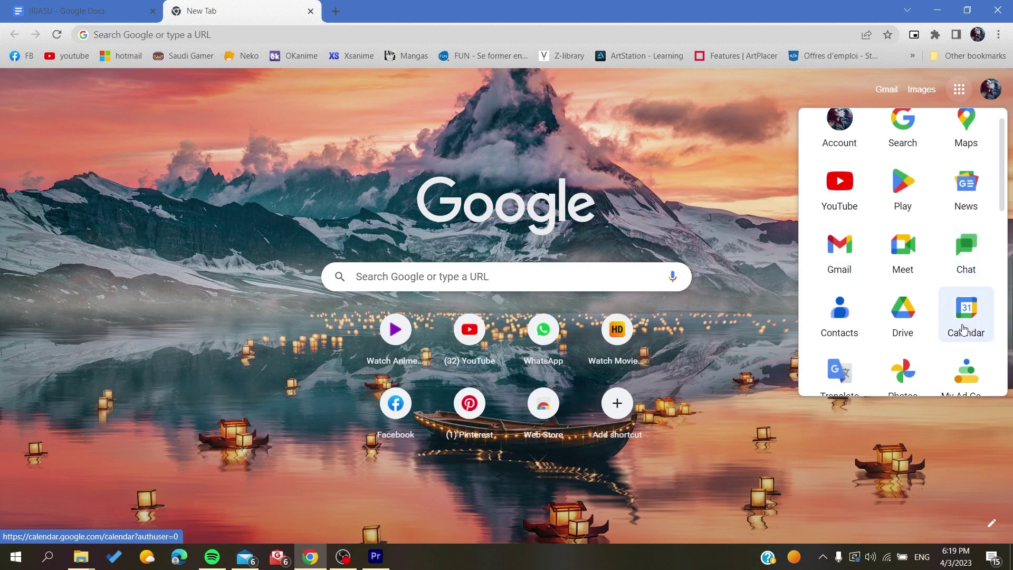
Launch Google Calendar in April 2023 month view and start an untitled event draft on Thursday, March 30.
click(968, 322)
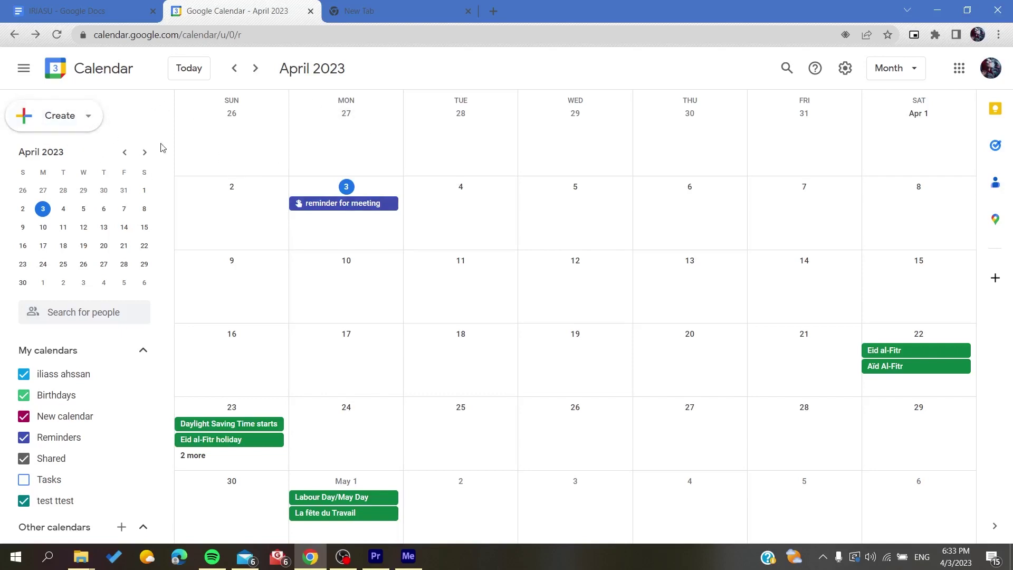
click(45, 117)
click(445, 147)
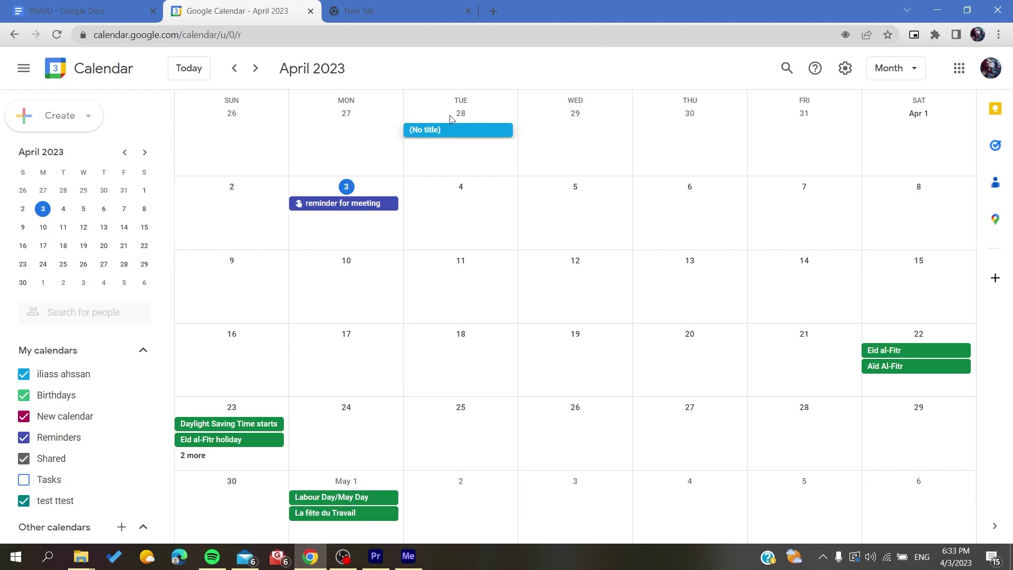
click(380, 136)
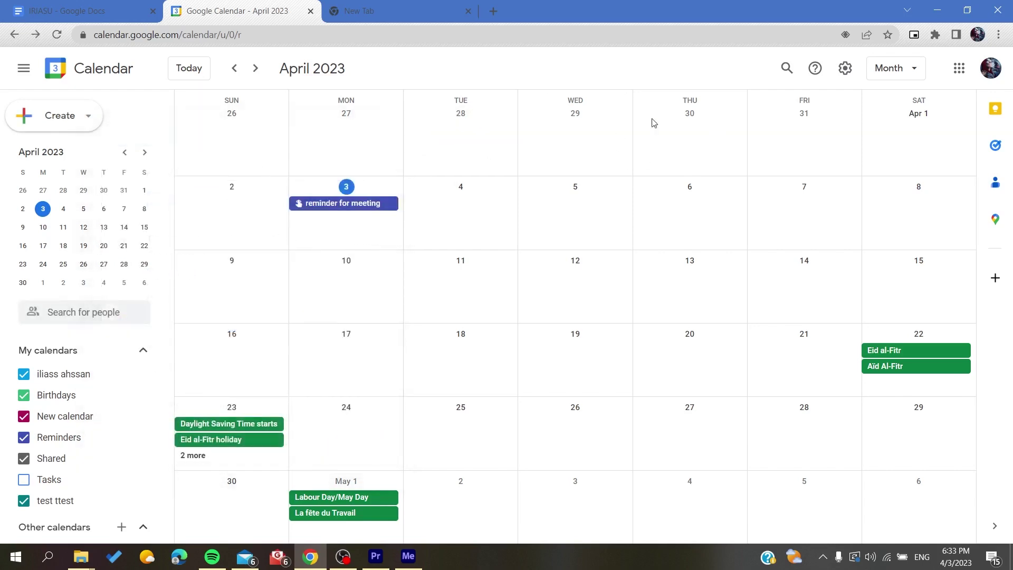
click(689, 146)
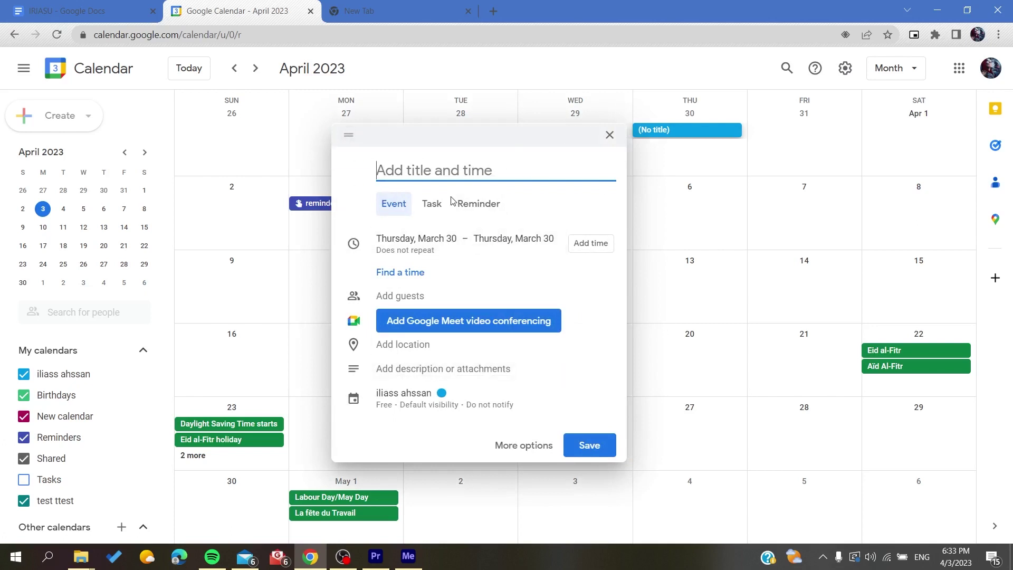
Close the March 30 draft and discard a new April 3 draft made from the Create menu.
click(609, 135)
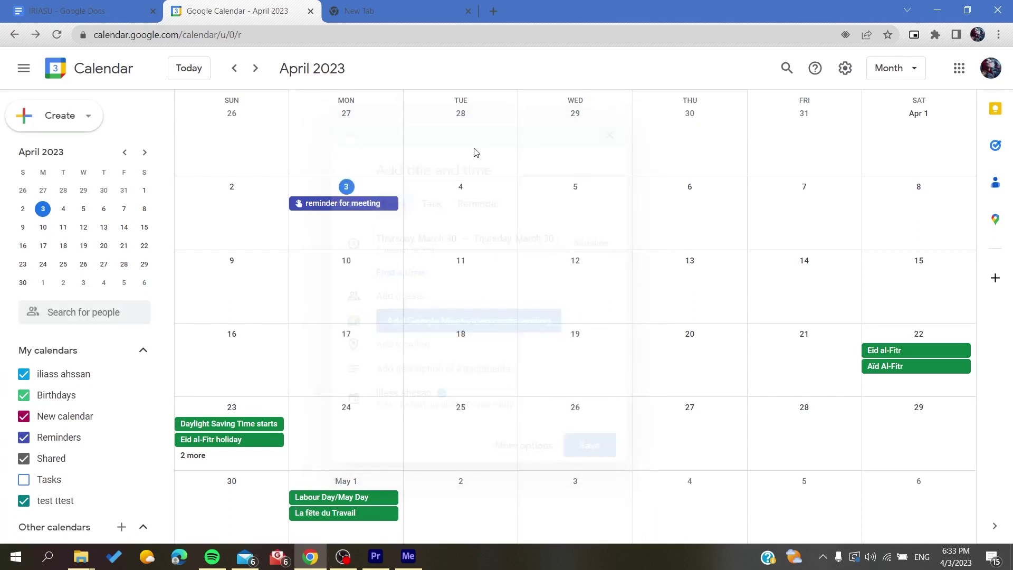
click(24, 125)
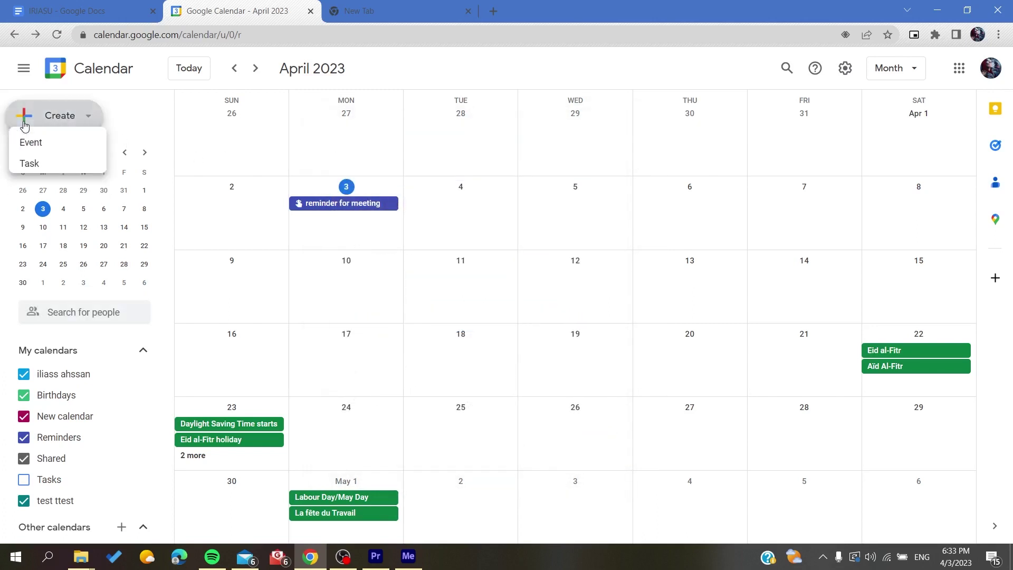
click(43, 151)
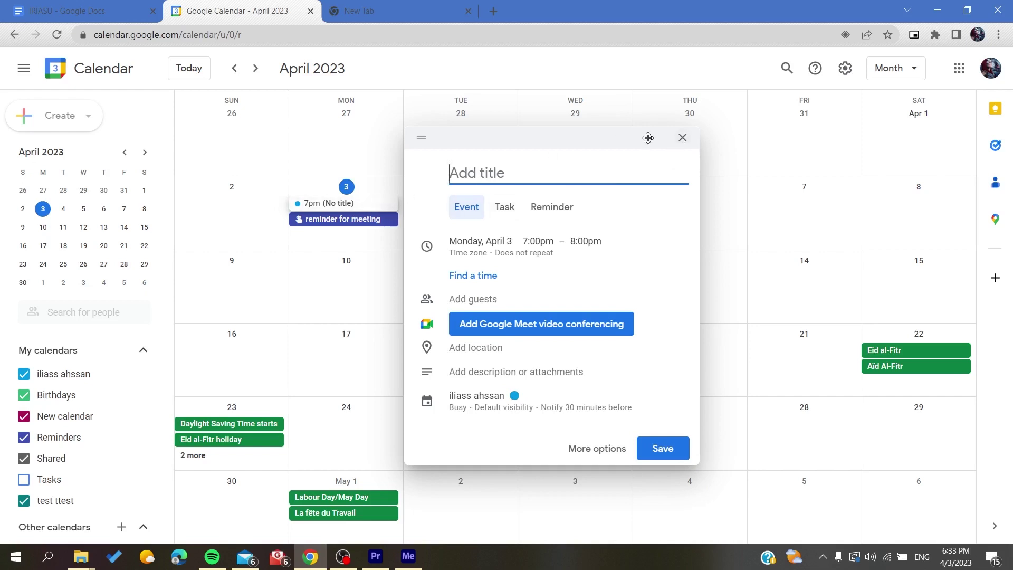
click(682, 137)
Start an all-day event on Tuesday, March 28 titled 'Guest'.
click(495, 156)
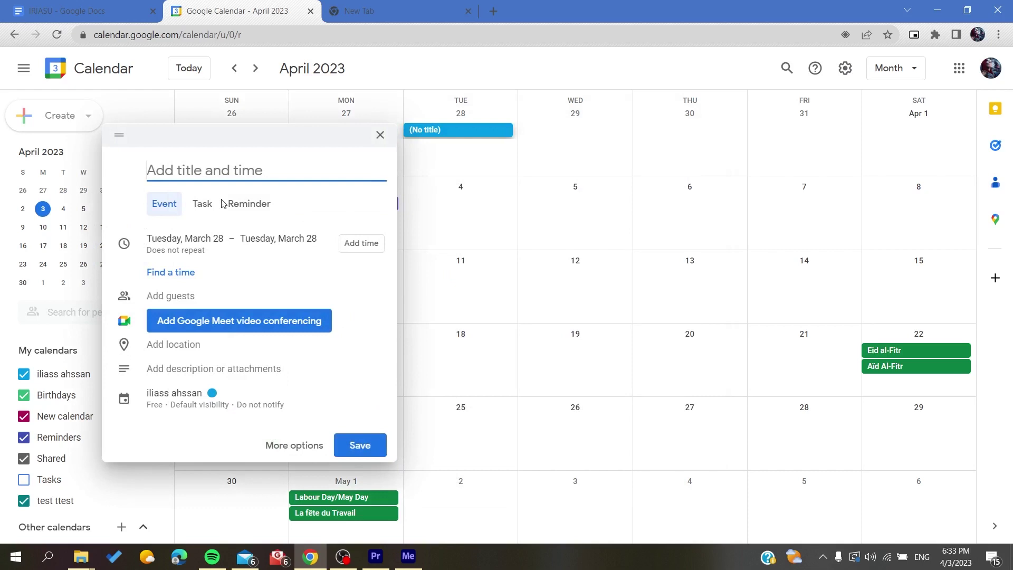
text(Guest)
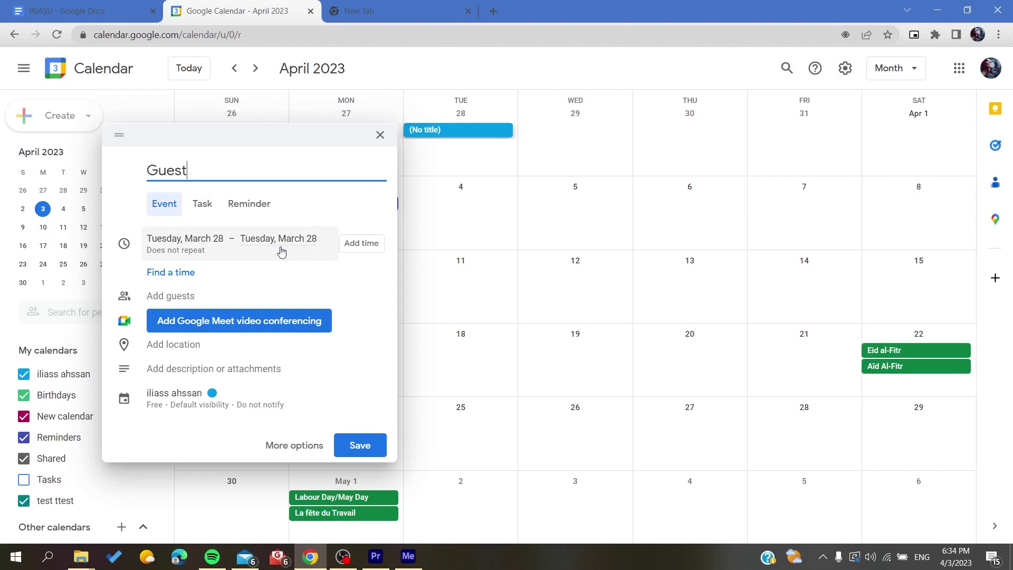
click(166, 298)
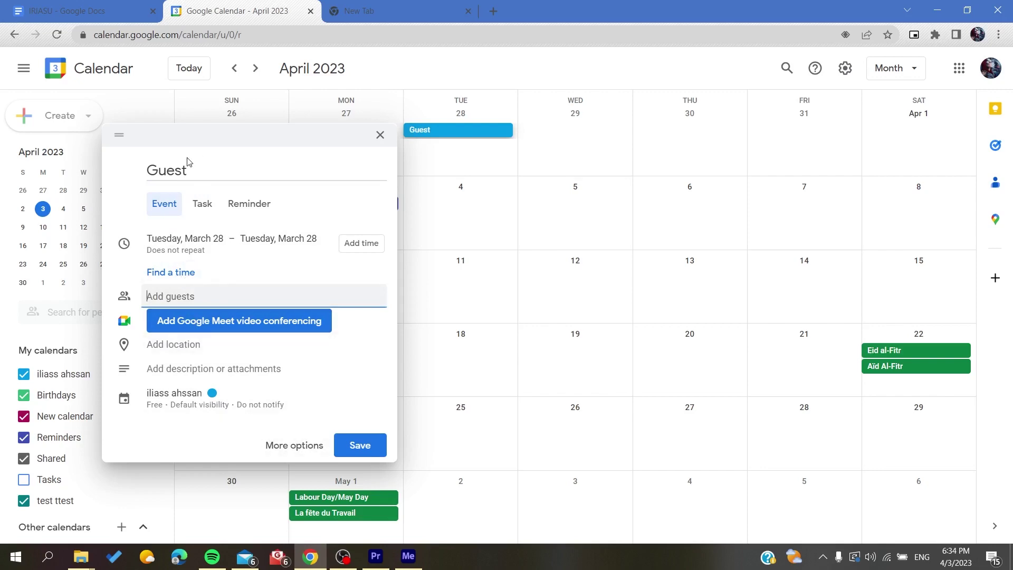
Open the Guest event's full details page and browse the suggested contacts to invite.
click(293, 445)
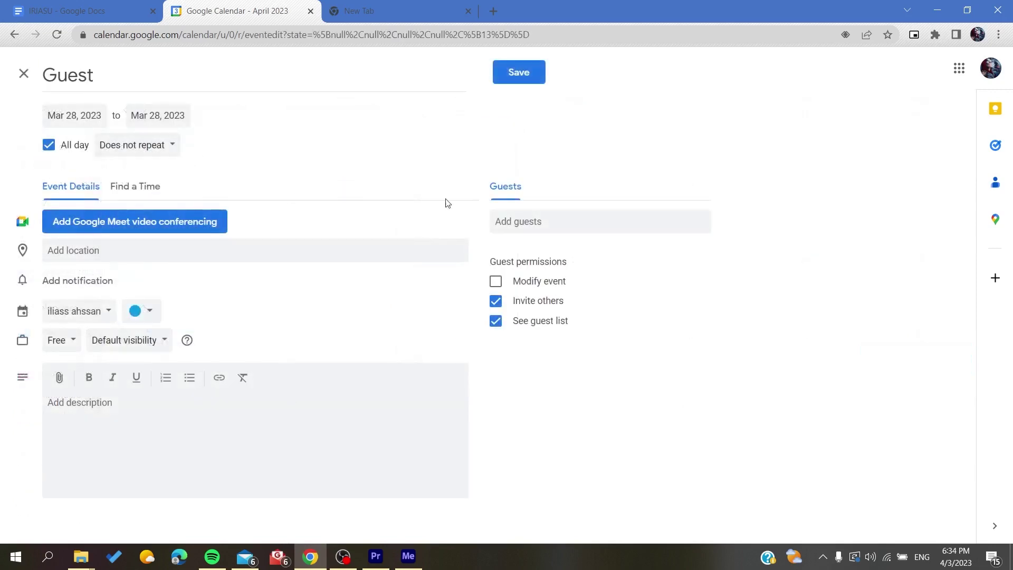
click(516, 221)
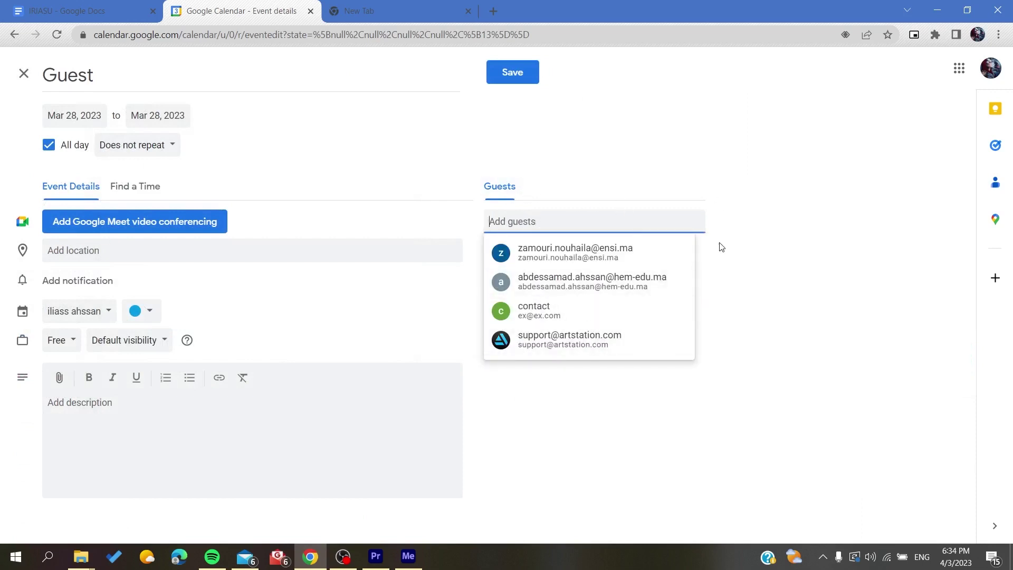
click(569, 175)
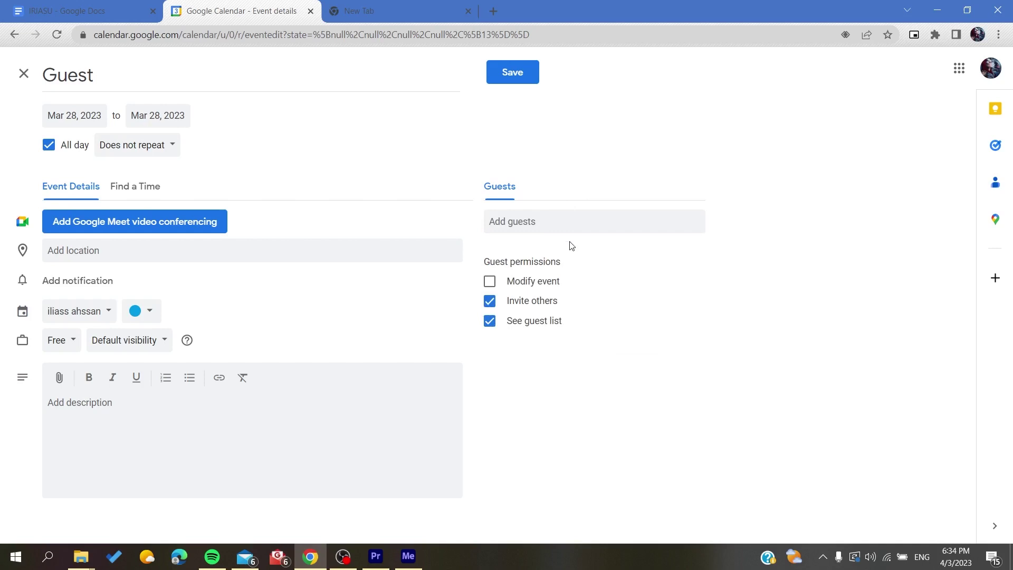
click(570, 224)
click(566, 412)
click(534, 216)
click(595, 154)
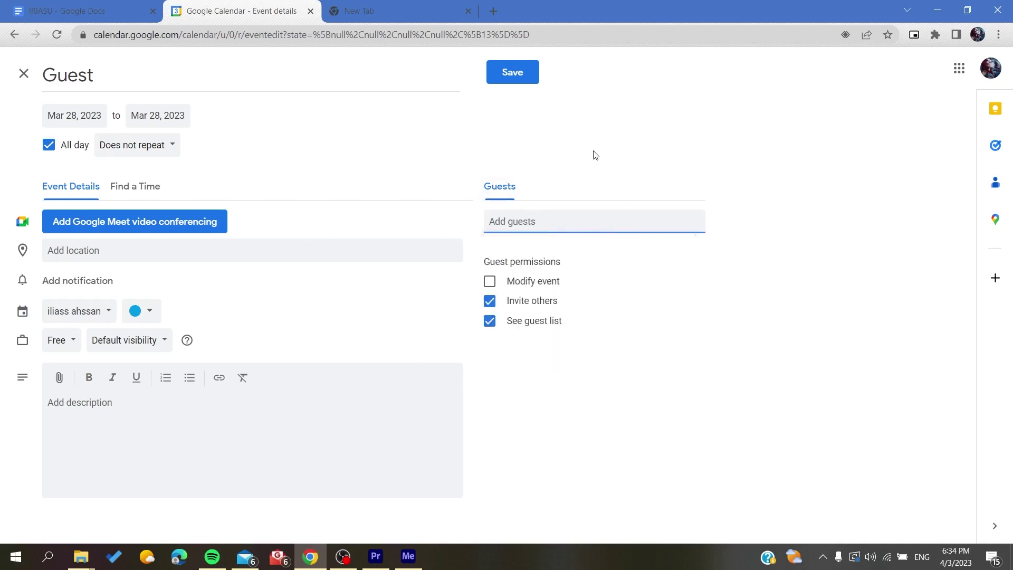
click(501, 231)
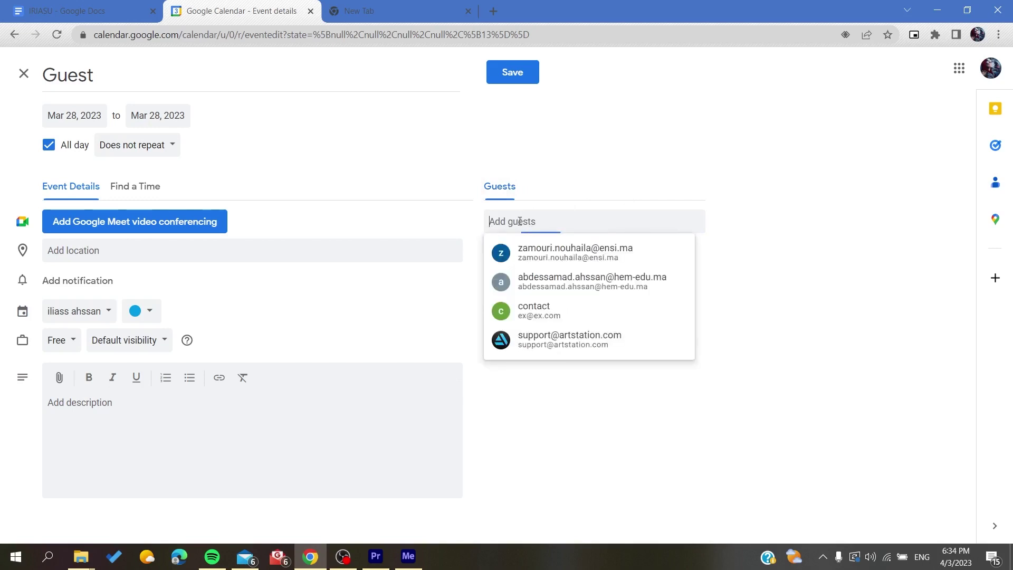
click(595, 396)
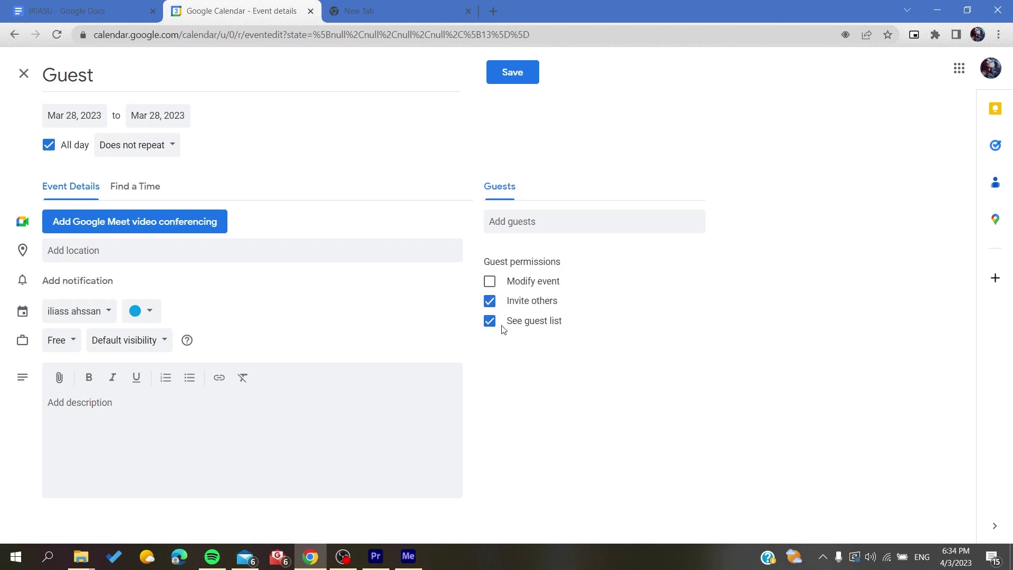
Turn off the See guest list permission so no guest permissions remain checked.
drag(510, 324, 566, 325)
mouse_move(507, 301)
mouse_down()
mouse_move(558, 302)
mouse_move(565, 285)
mouse_up()
click(489, 322)
click(502, 226)
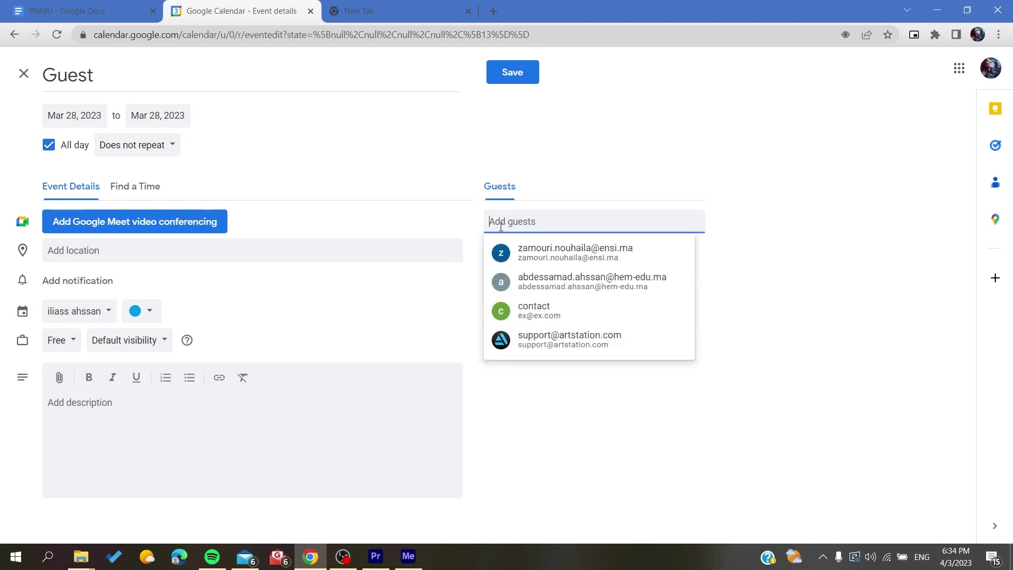
click(547, 169)
click(538, 212)
click(642, 129)
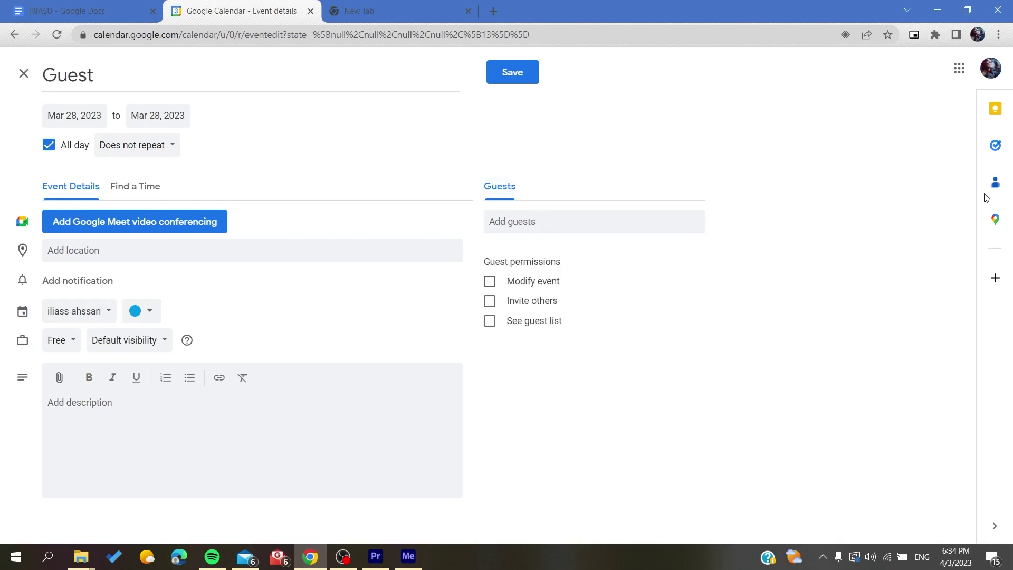
Check the saved contacts list and try 'co' in Add guests, then clear the field.
click(995, 183)
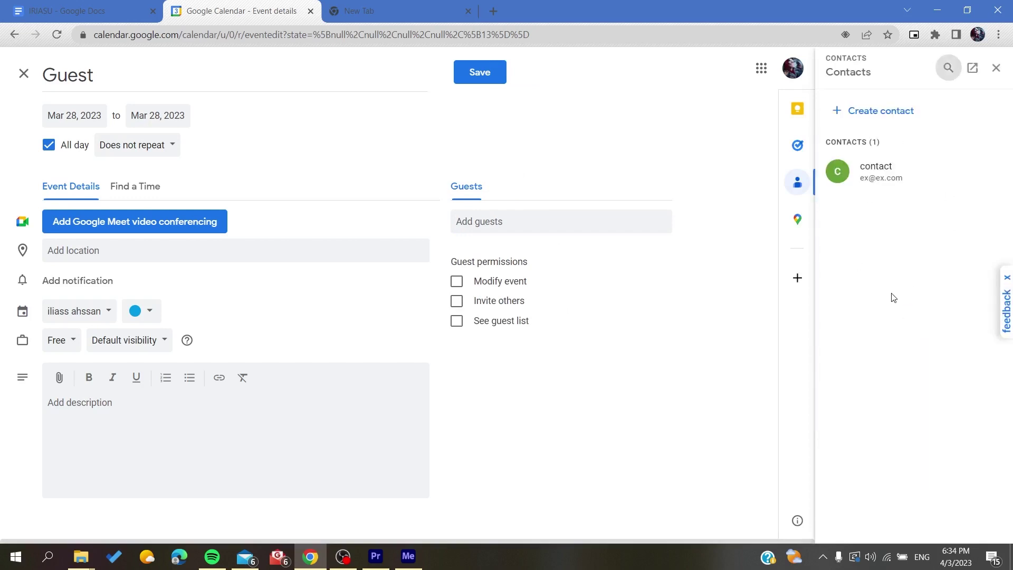
click(995, 76)
click(589, 220)
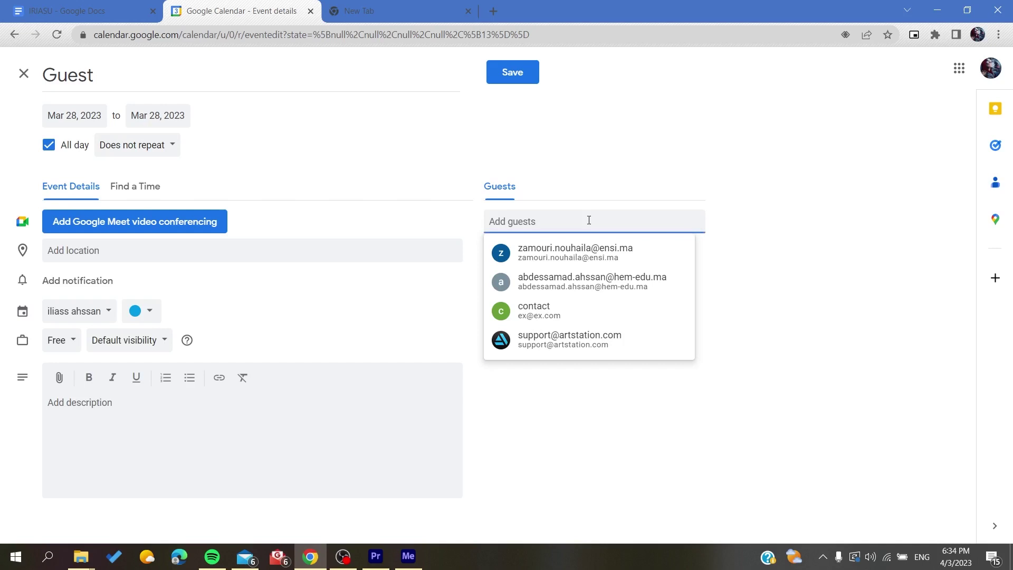
text(con)
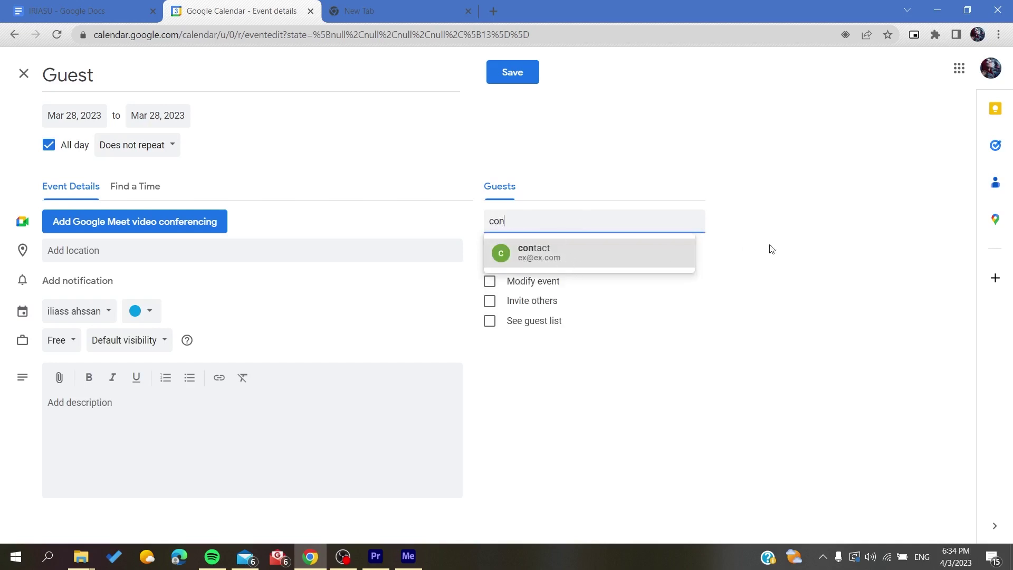
click(813, 230)
double_click(567, 225)
key(BackSpace)
click(685, 157)
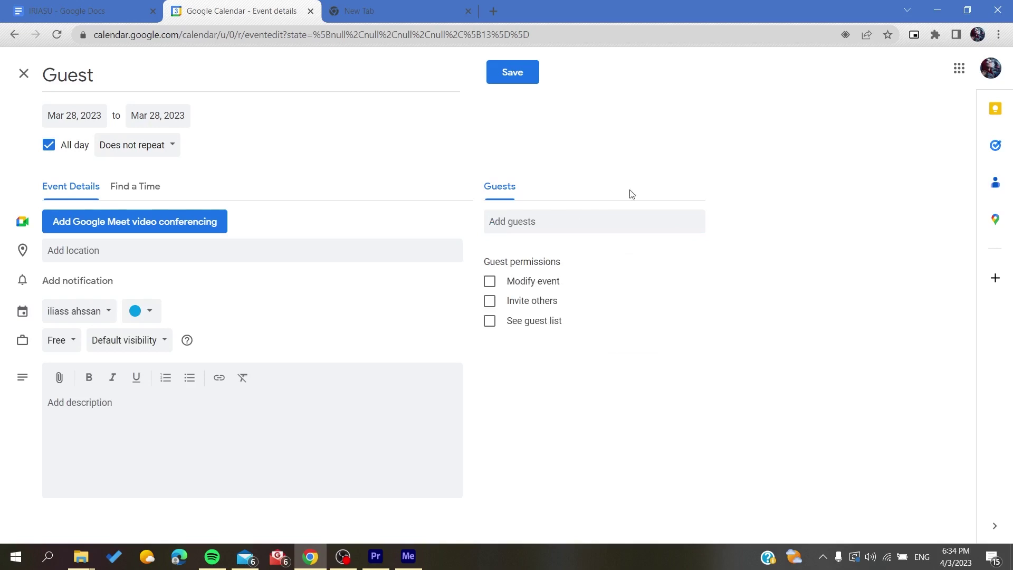
Add 'contact' as a guest, allow guests to see the guest list, and save.
click(539, 228)
click(528, 310)
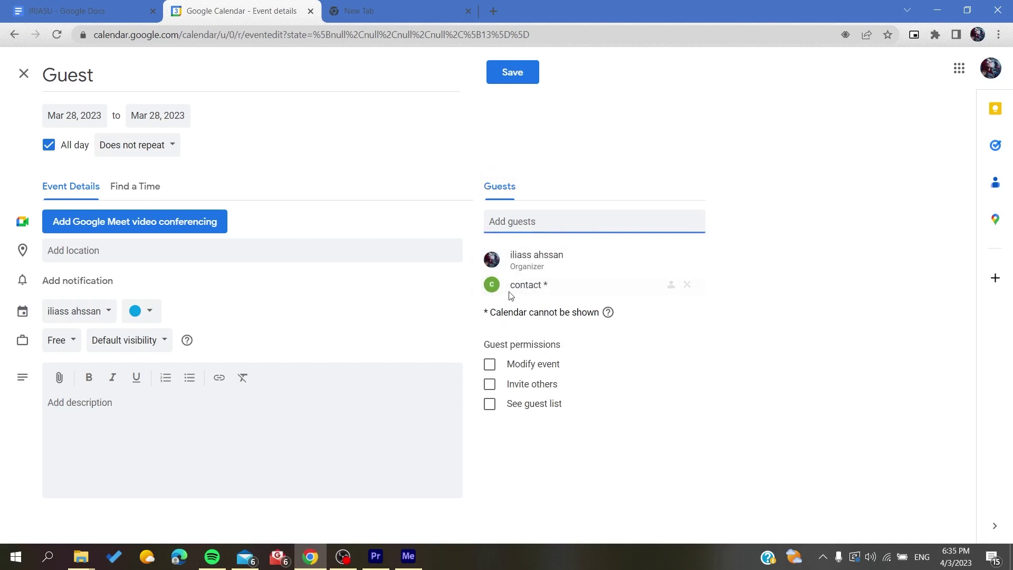
click(492, 406)
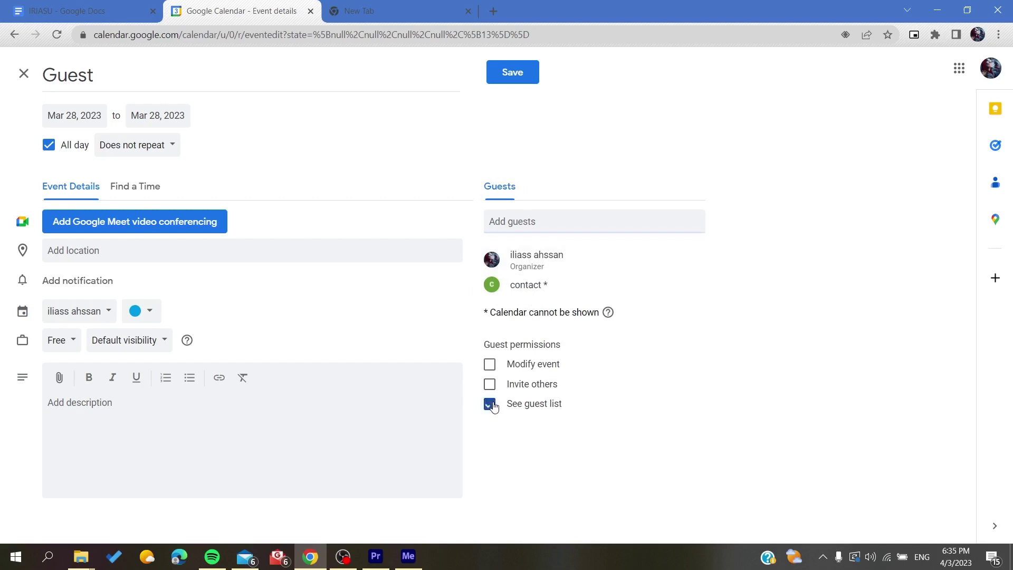
click(506, 73)
Send the invitation email to the contact, then answer Maybe on the March 28 Guest event.
drag(391, 273, 566, 288)
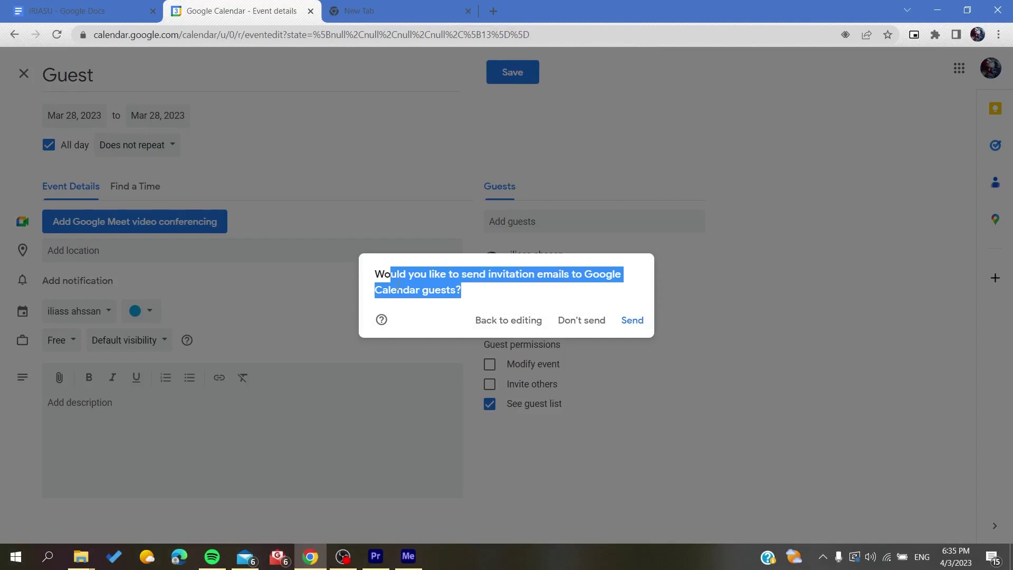
click(631, 321)
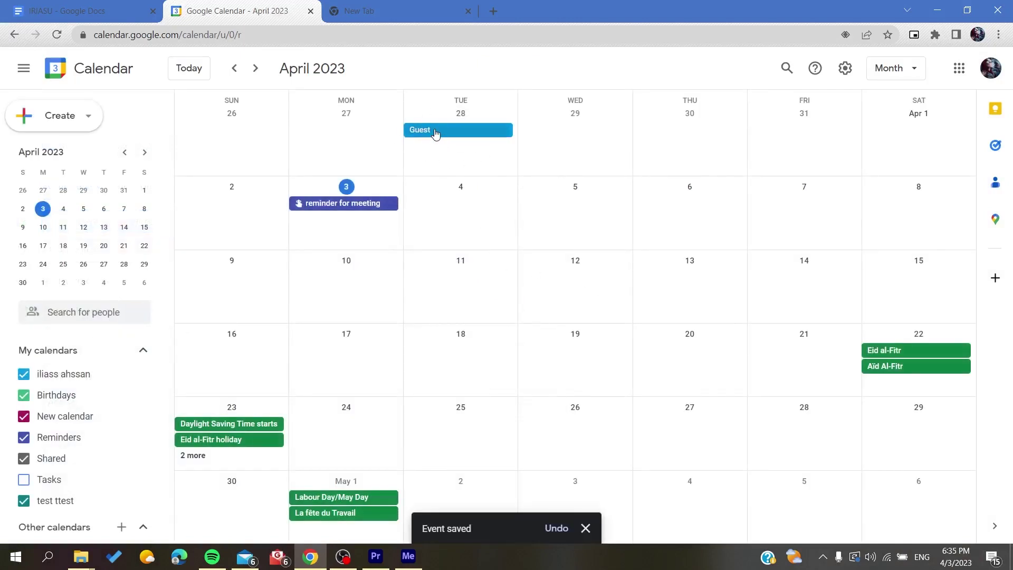
click(436, 132)
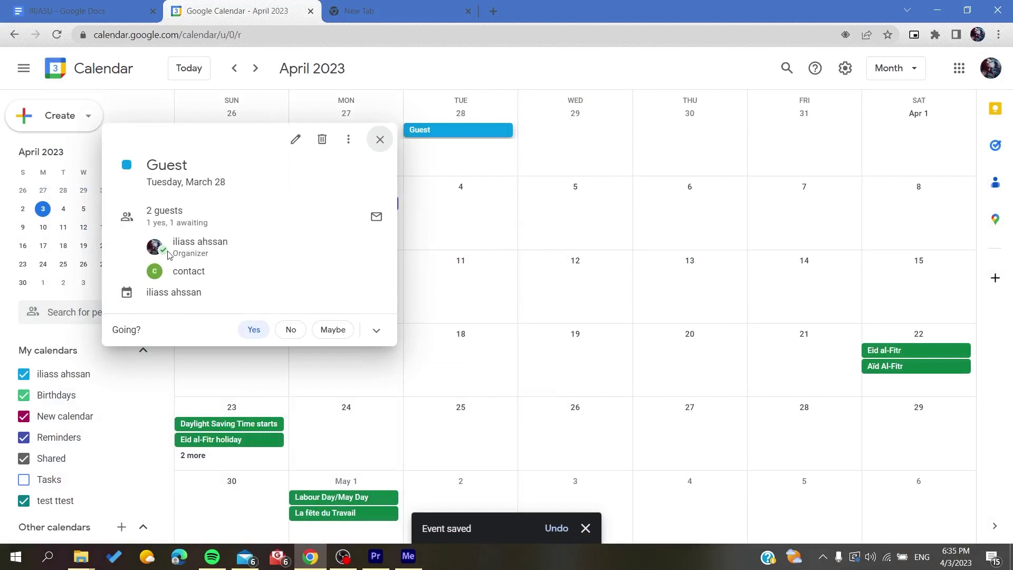
drag(146, 207, 203, 224)
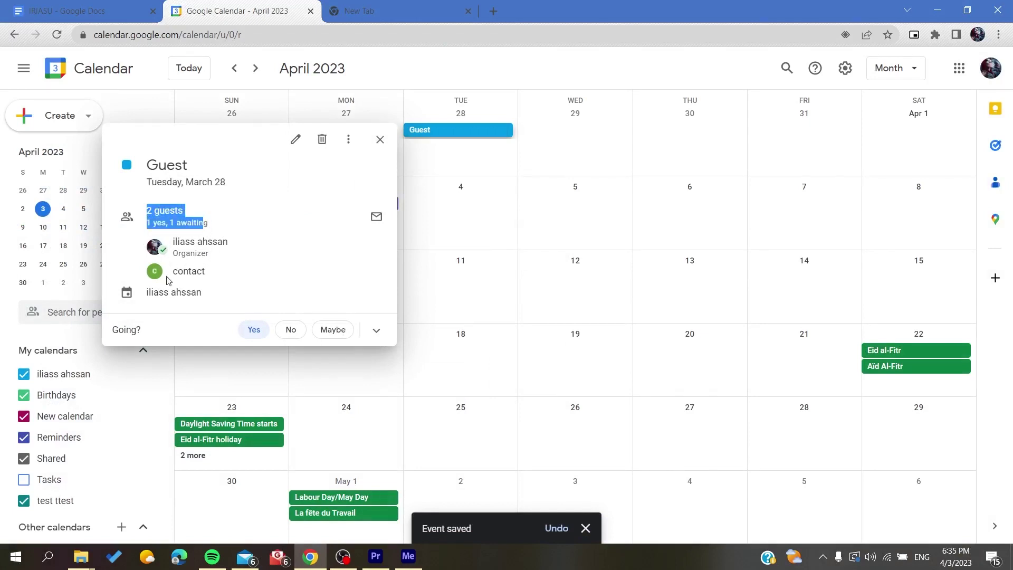
drag(148, 272, 247, 278)
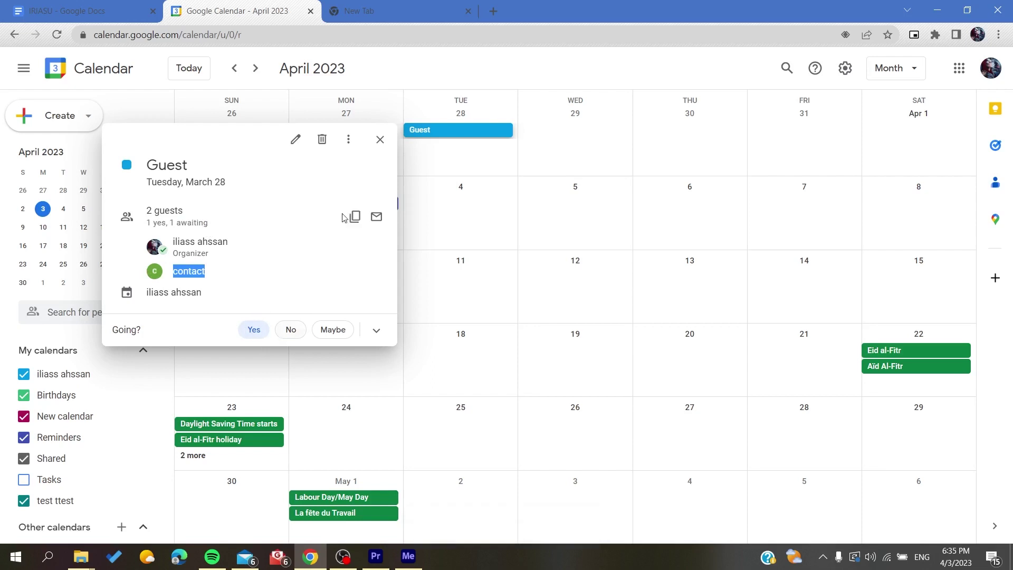
click(325, 330)
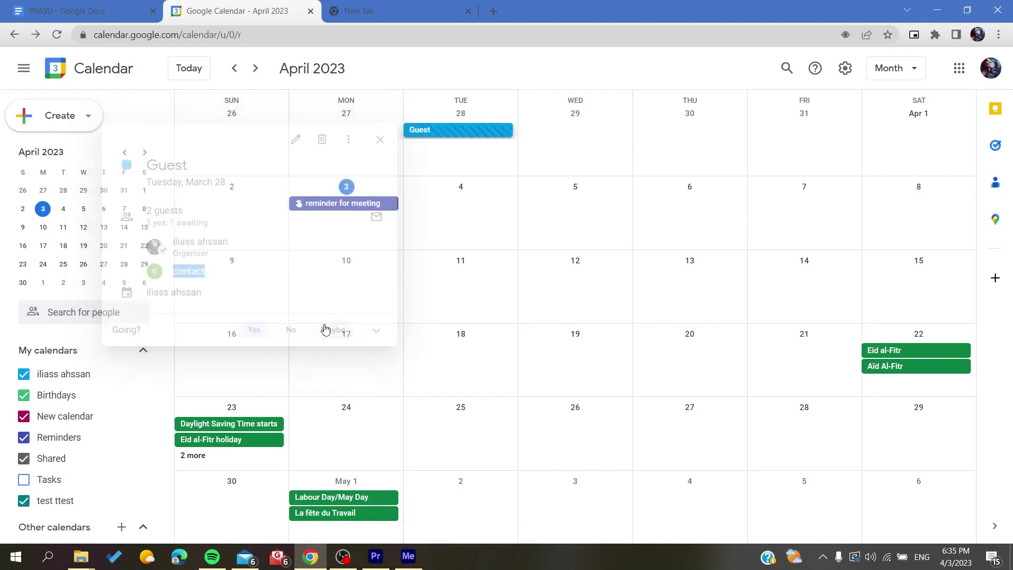
double_click(448, 140)
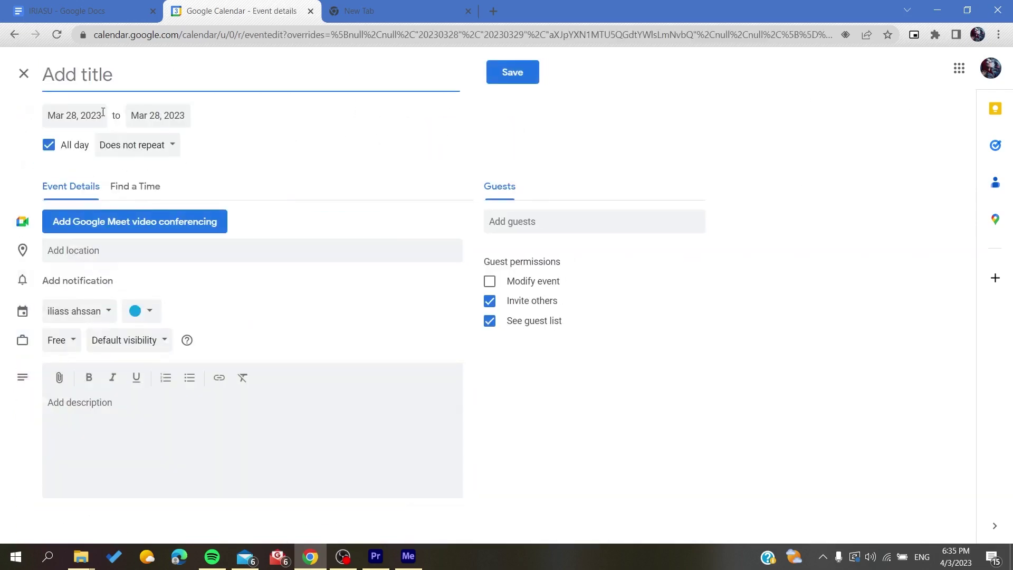
click(20, 73)
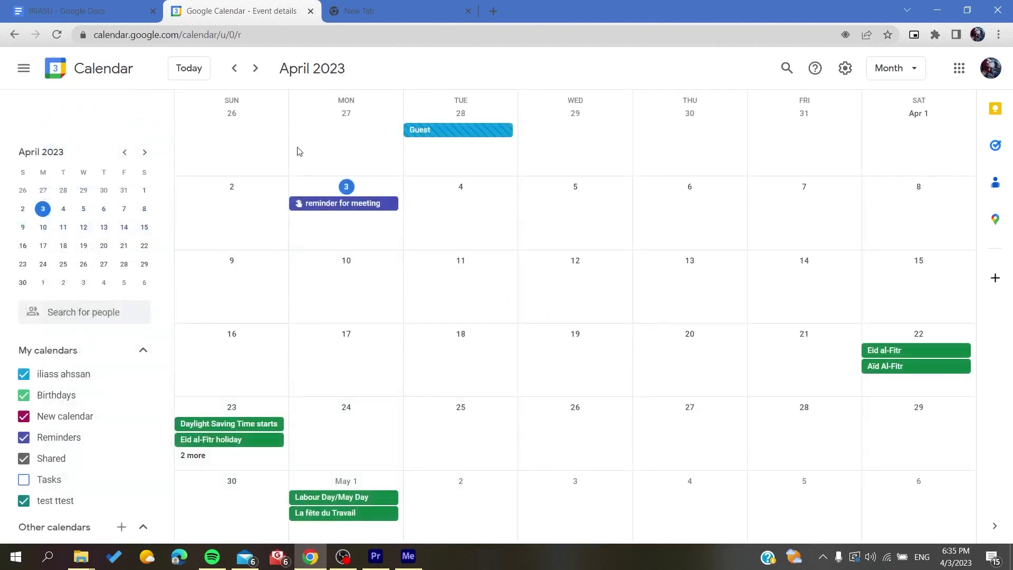
click(477, 132)
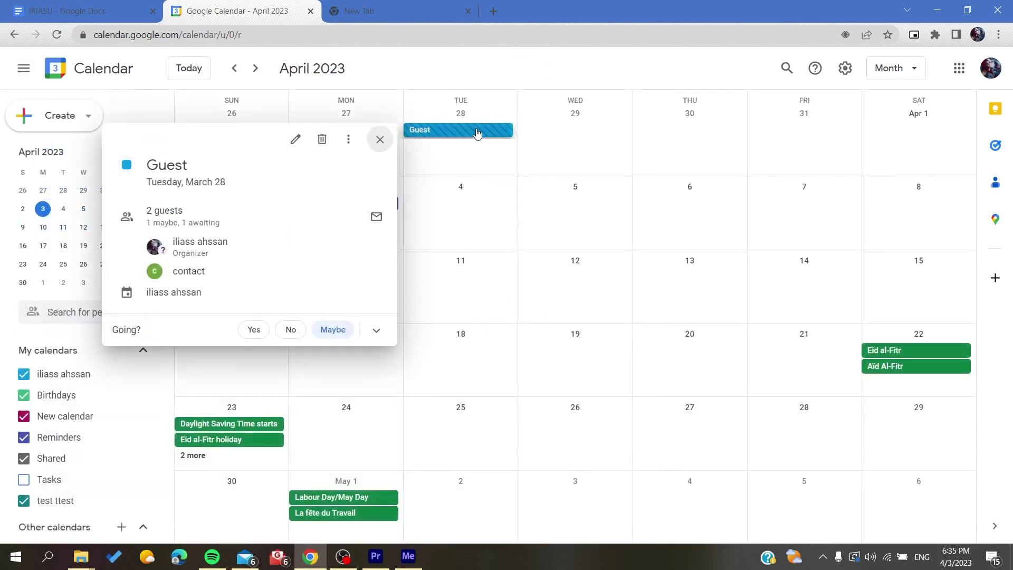